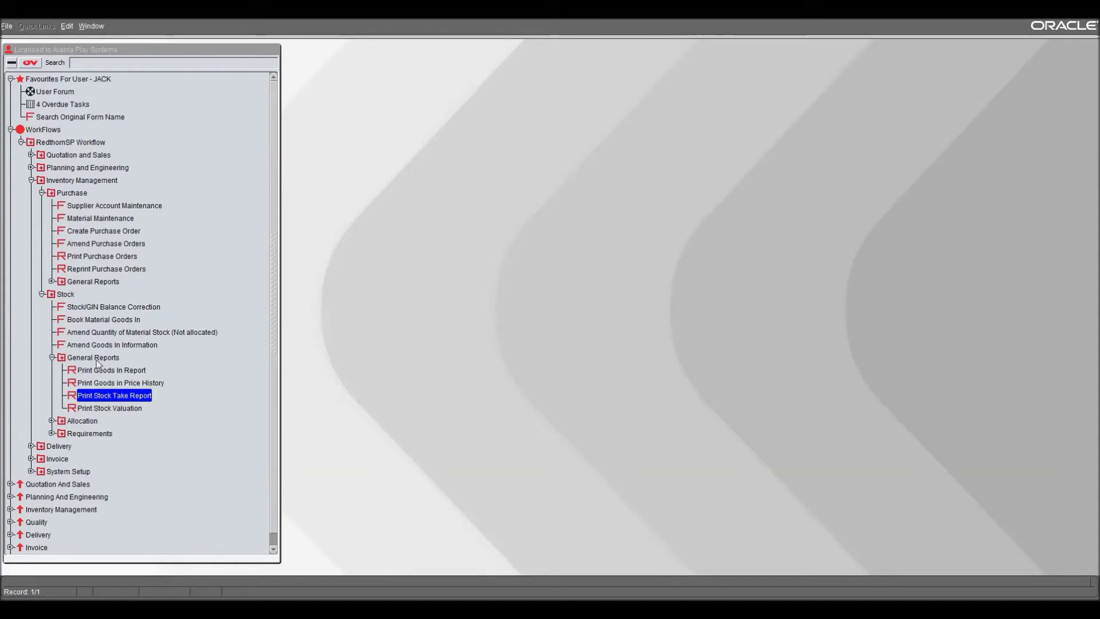
Step: Open the Print Stock Take Report form and set it to order by Material Code with Exclude Consumables & Items With No Stock
double_click(103, 396)
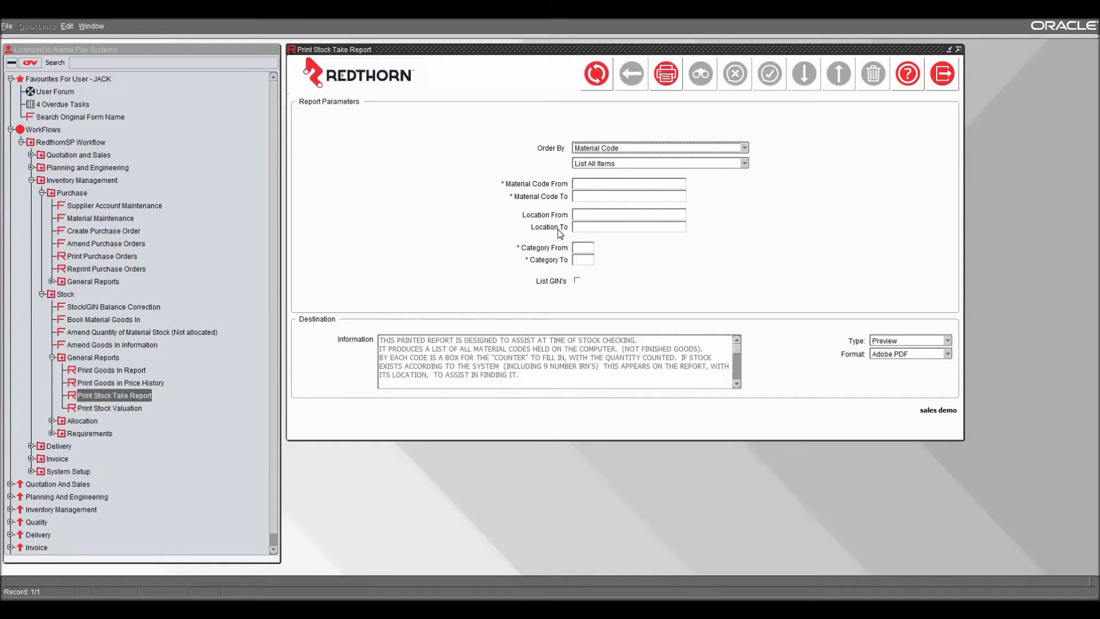
left_click(689, 151)
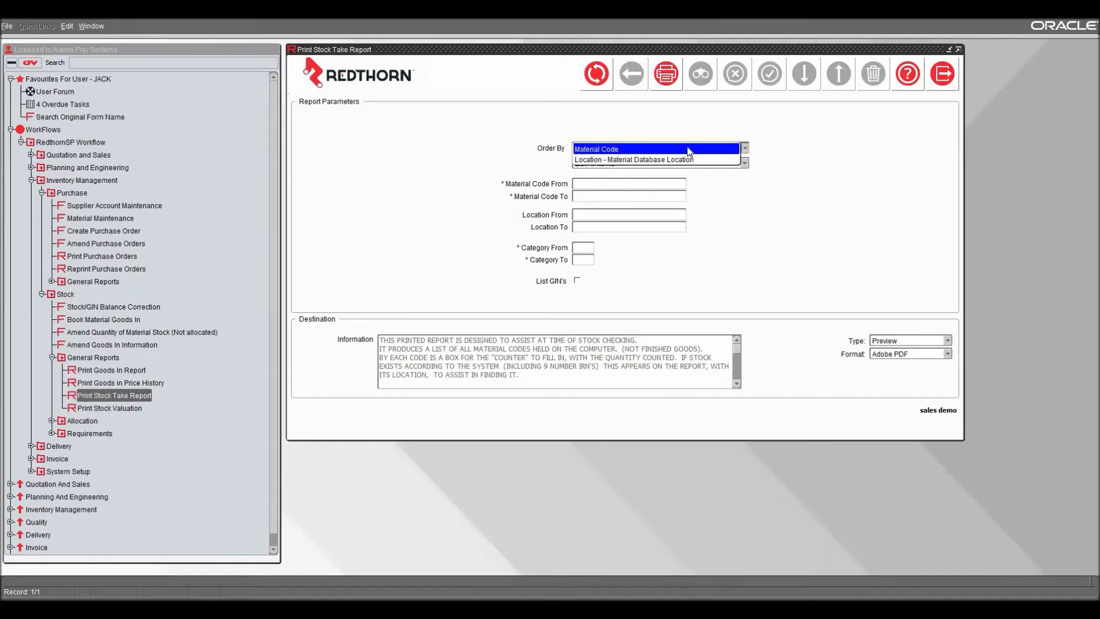
left_click(687, 149)
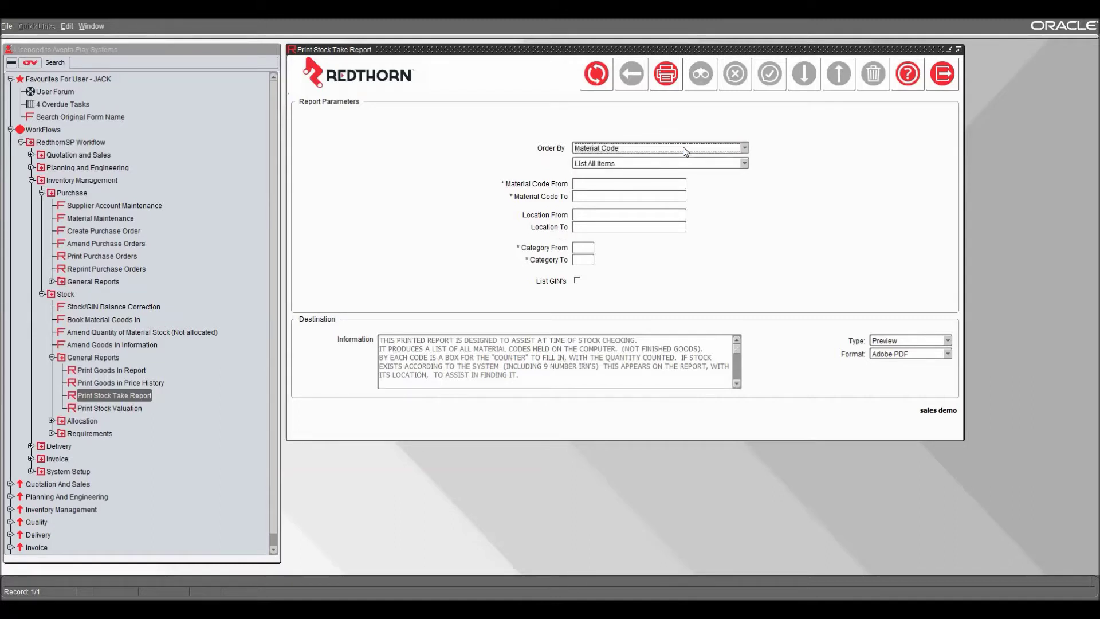
left_click(681, 163)
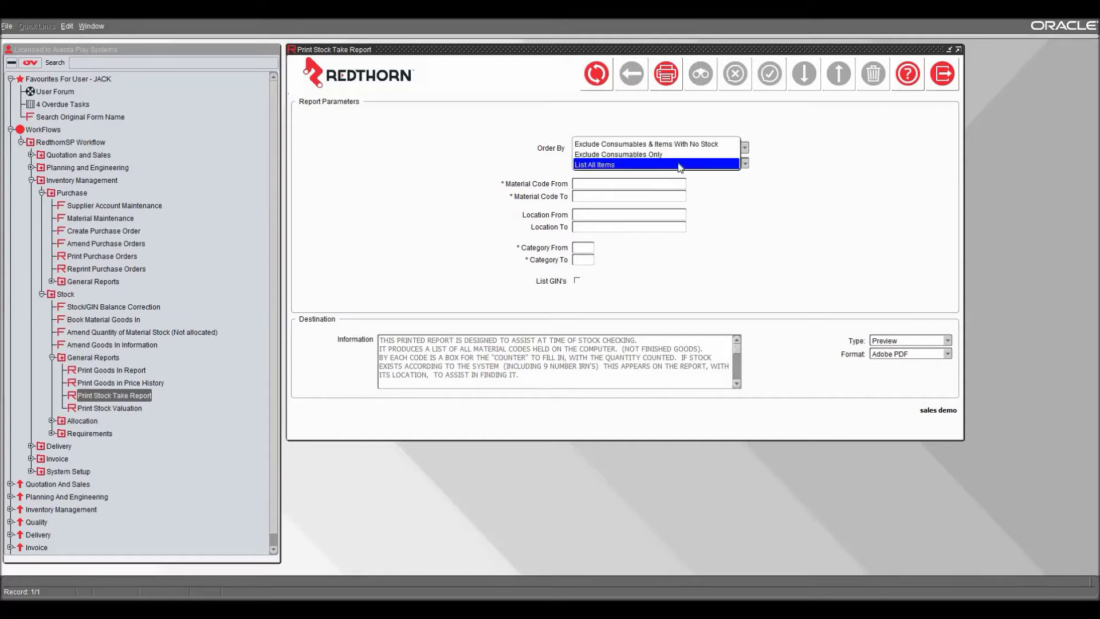
left_click(651, 144)
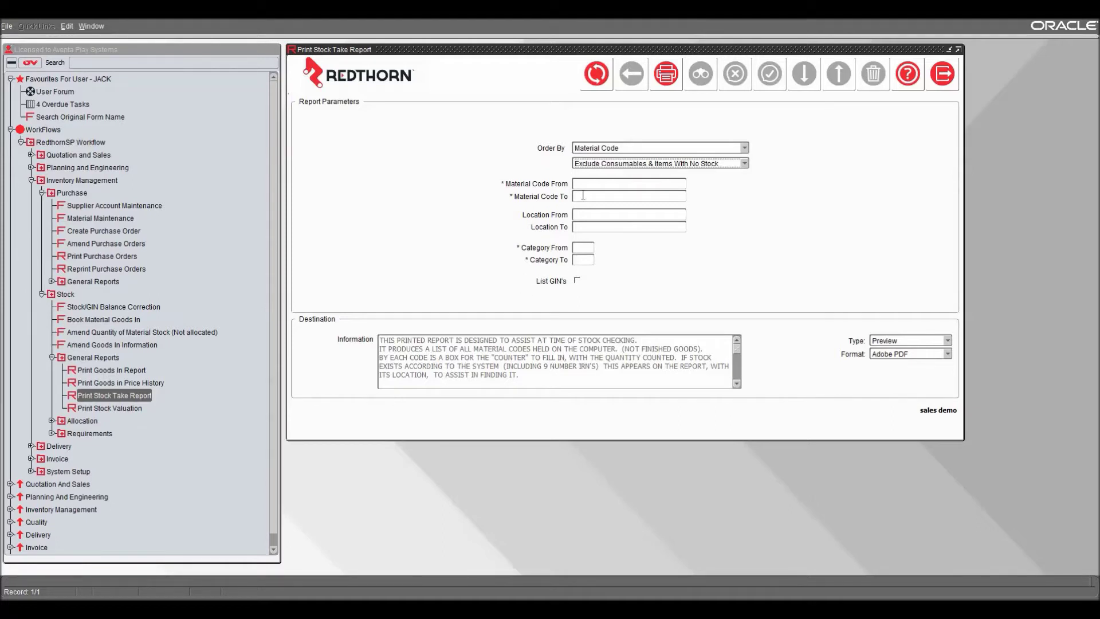
Step: Run the stock take report, look through the previewed material list, and close the preview and the report form
left_click(667, 77)
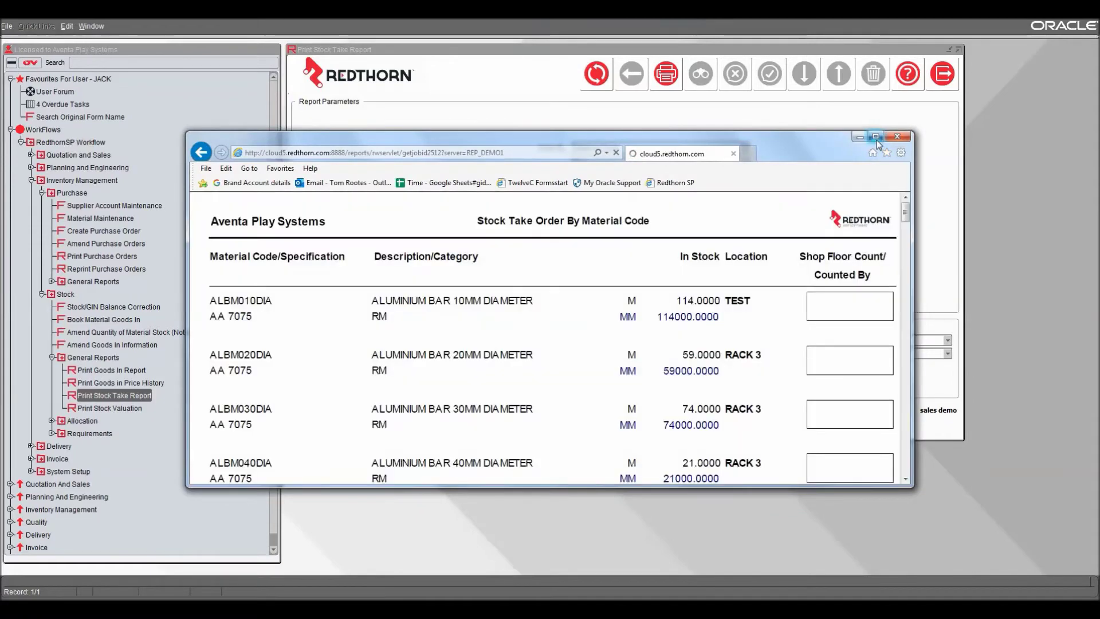
left_click(876, 137)
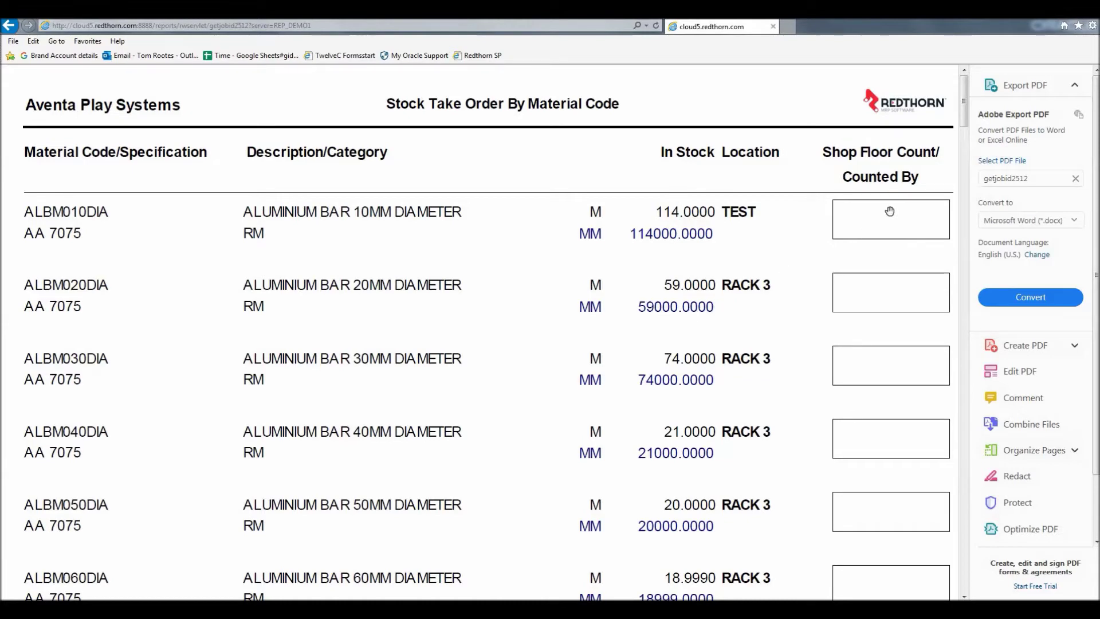
left_click_drag(964, 111, 996, 381)
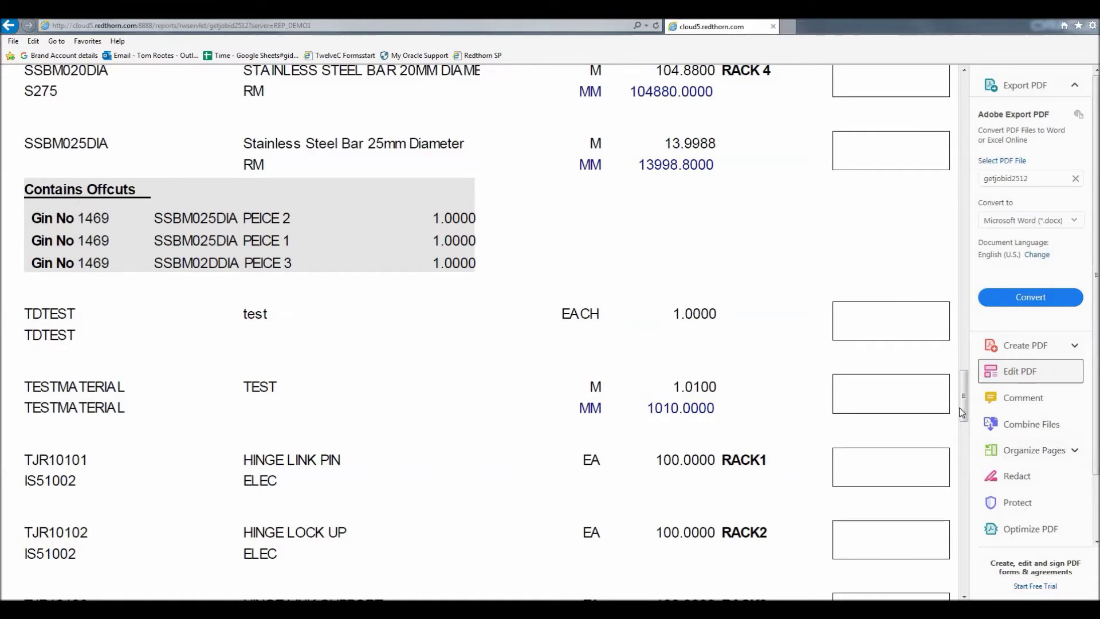
left_click_drag(965, 407, 962, 78)
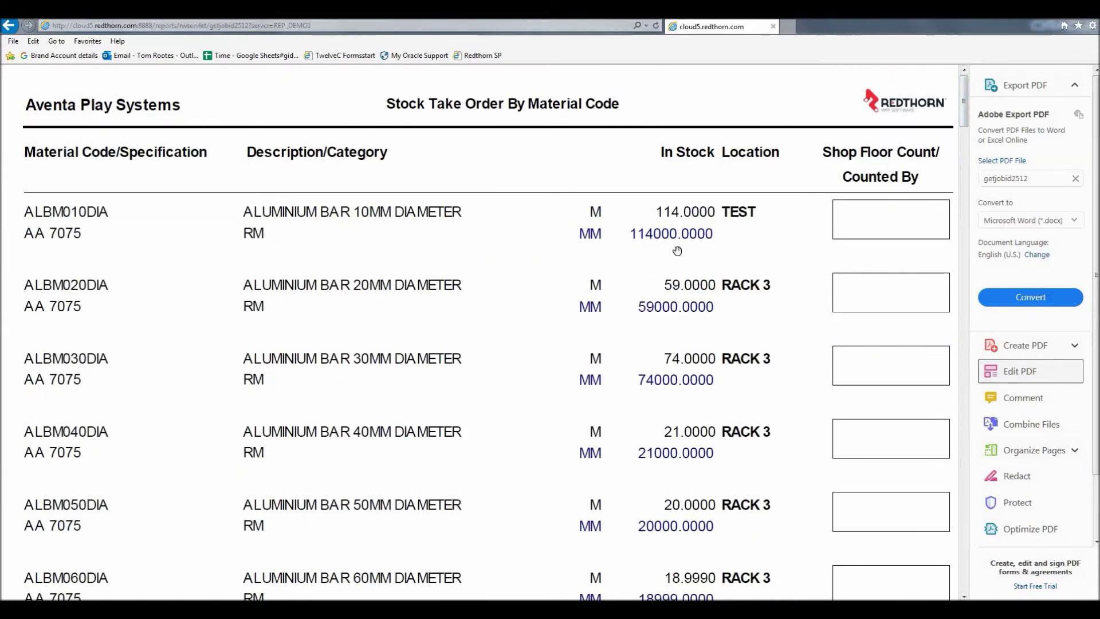
key("alt+F4")
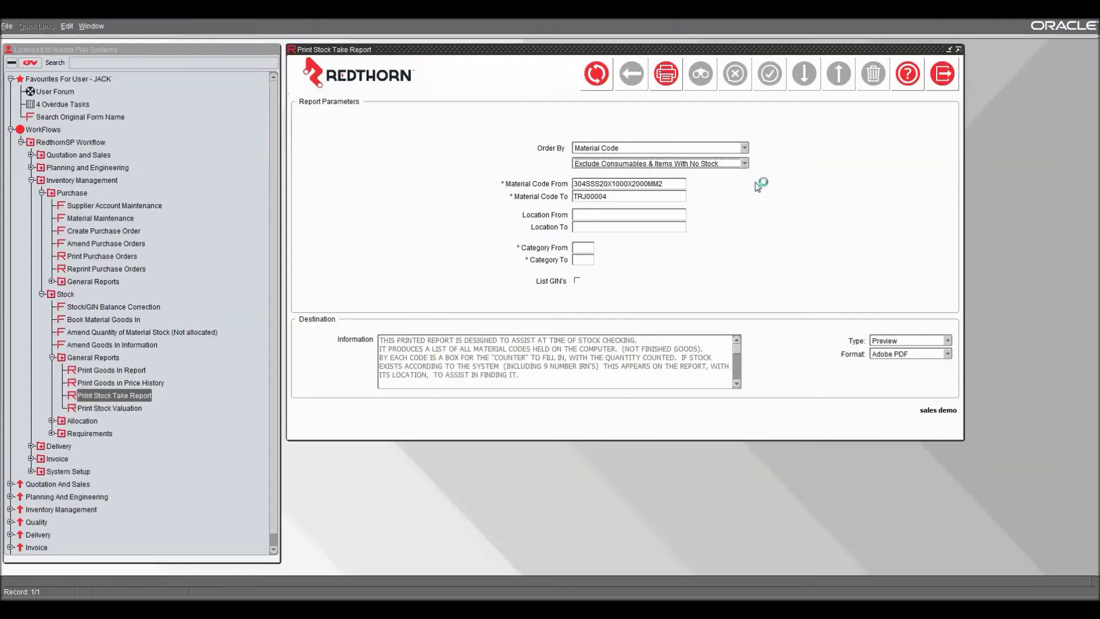
left_click(942, 80)
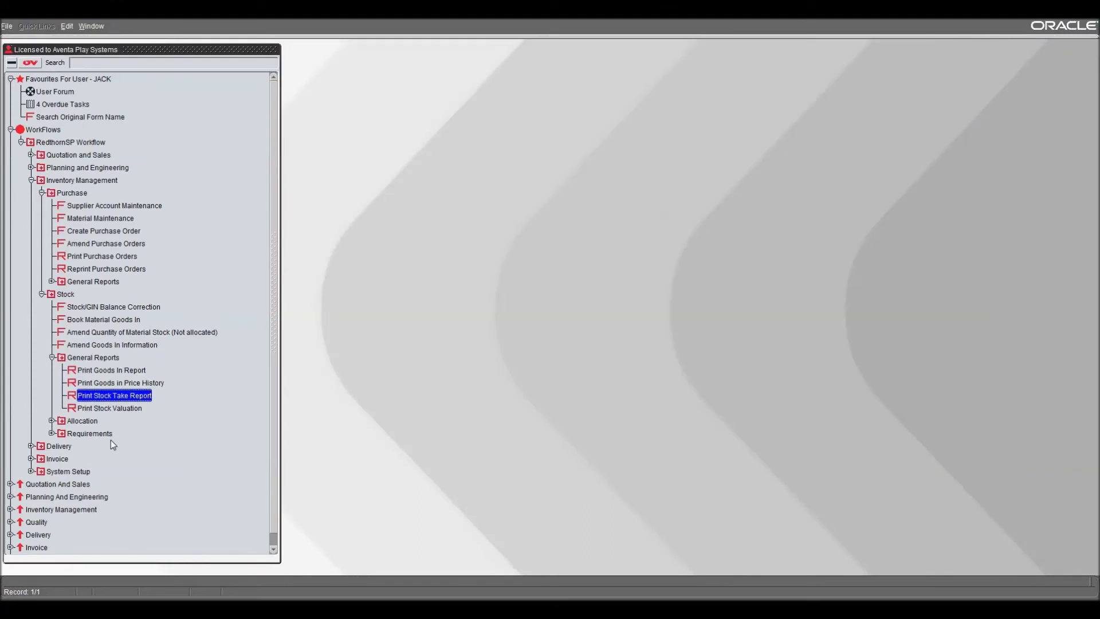
Step: Open the Print Stock Valuation form and review its price display and calculation options, keeping Display Prices and Calculate Only
double_click(95, 409)
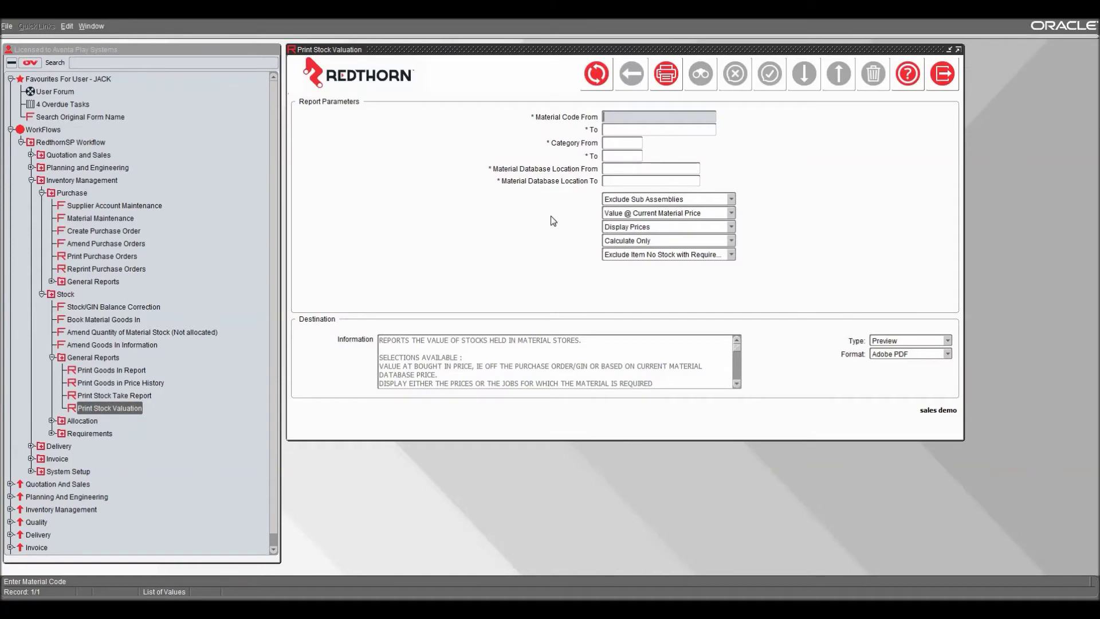
left_click(732, 228)
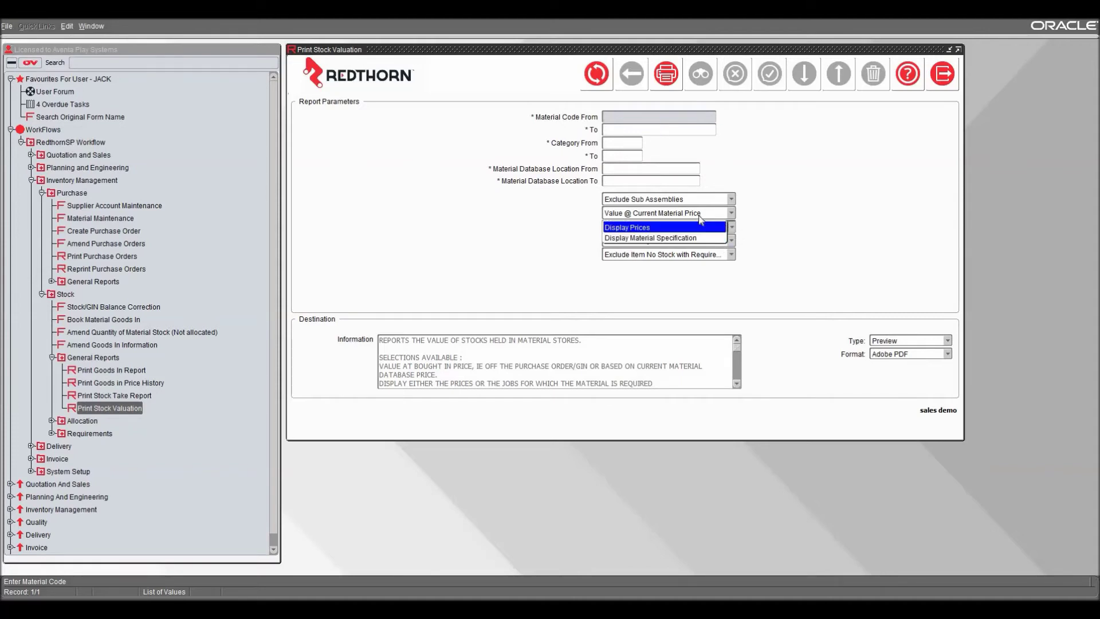
left_click(828, 202)
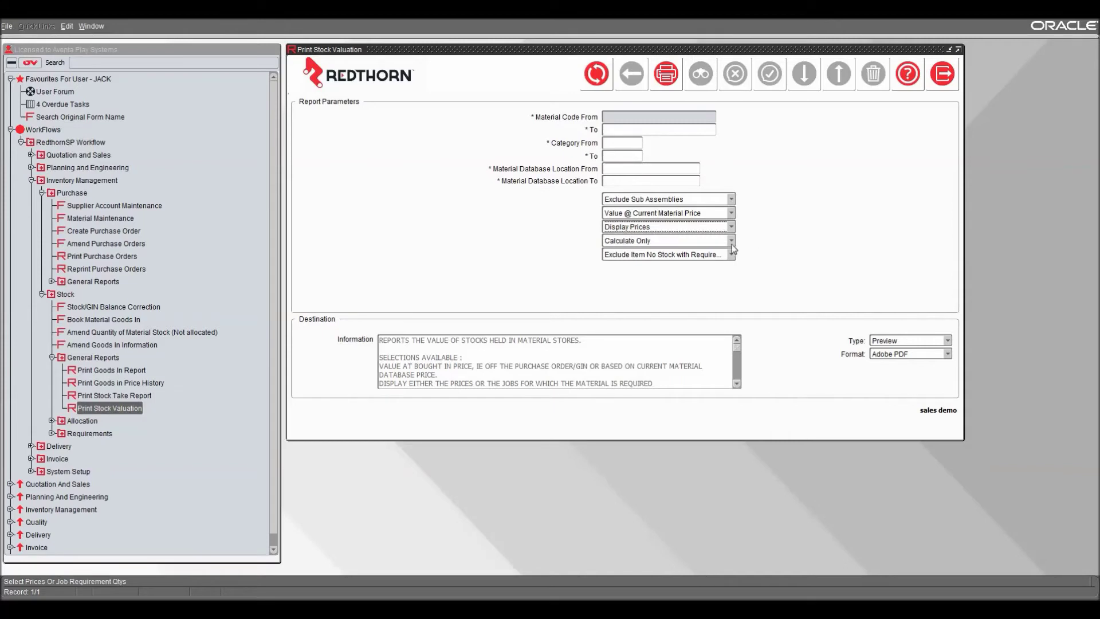
left_click(733, 242)
left_click(728, 243)
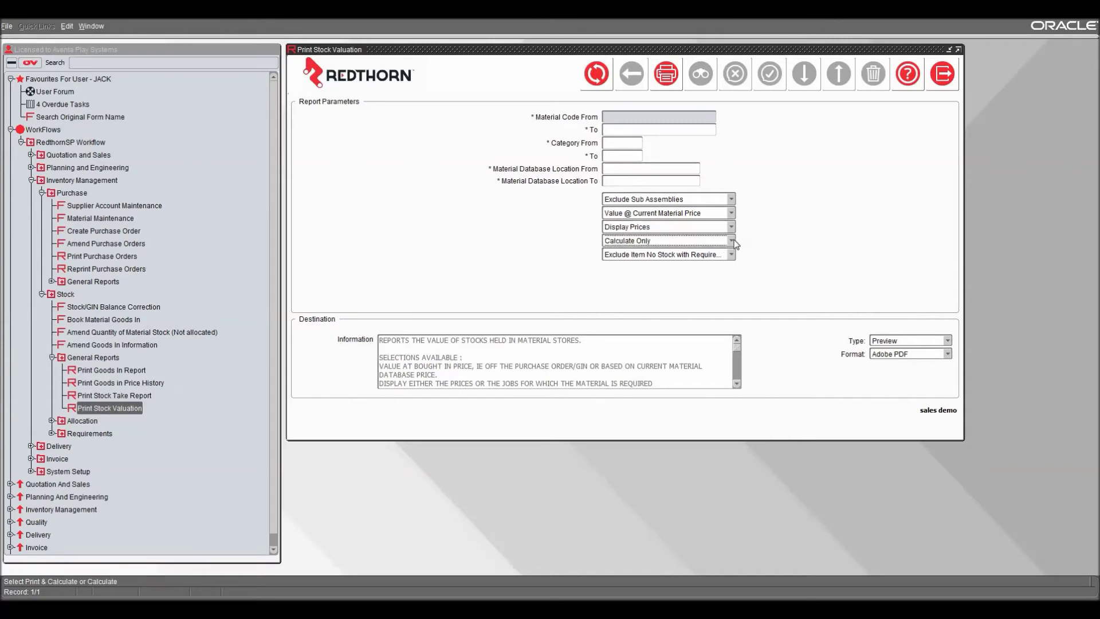
left_click(729, 245)
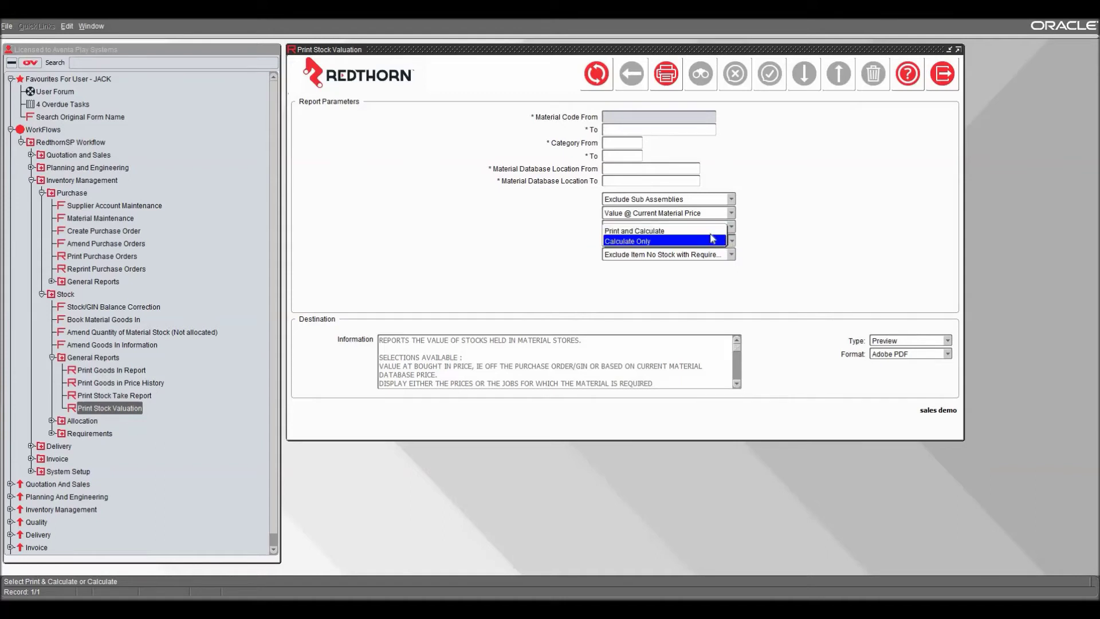
left_click(790, 212)
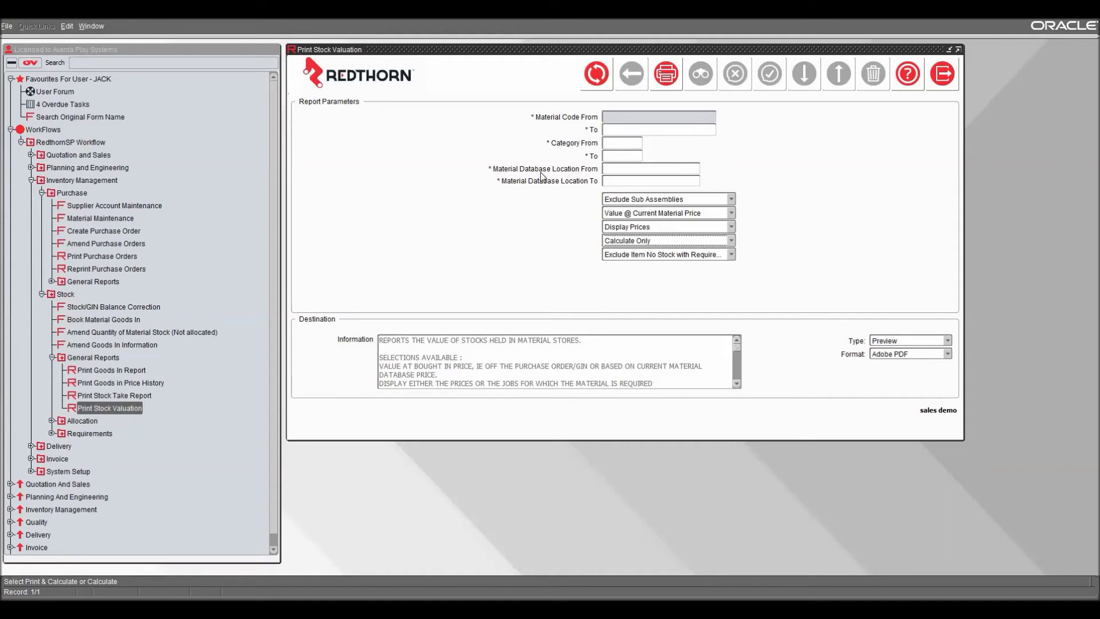
Step: Calculate the stock value with Exclude Sub Assemblies, Value @ Current Material Price and items with no stock but a requirement excluded
left_click(641, 202)
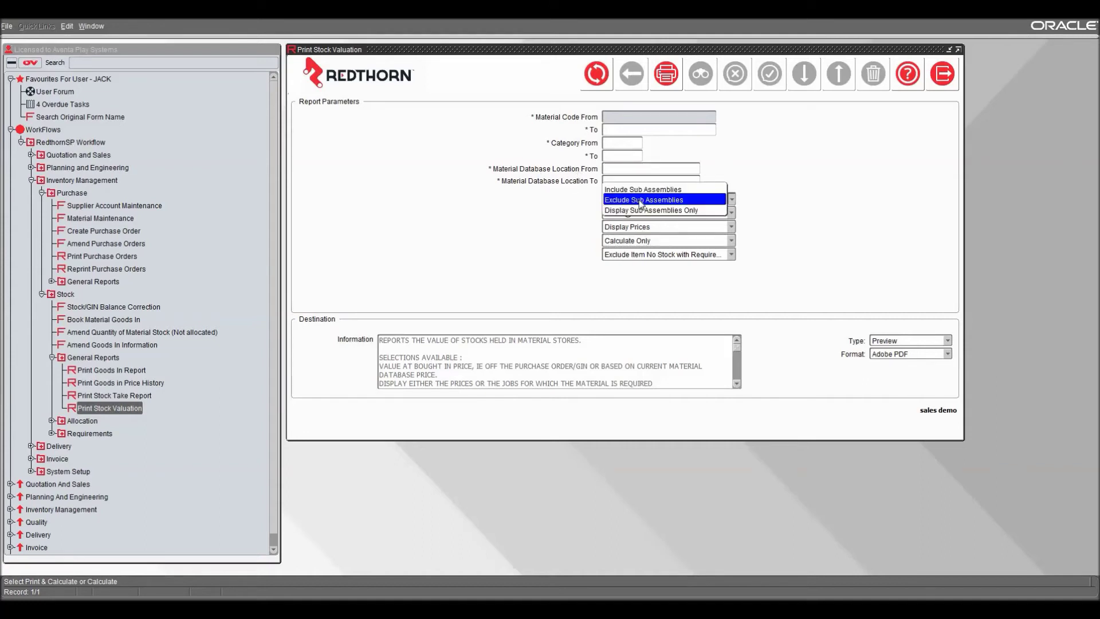
left_click(641, 200)
left_click(643, 215)
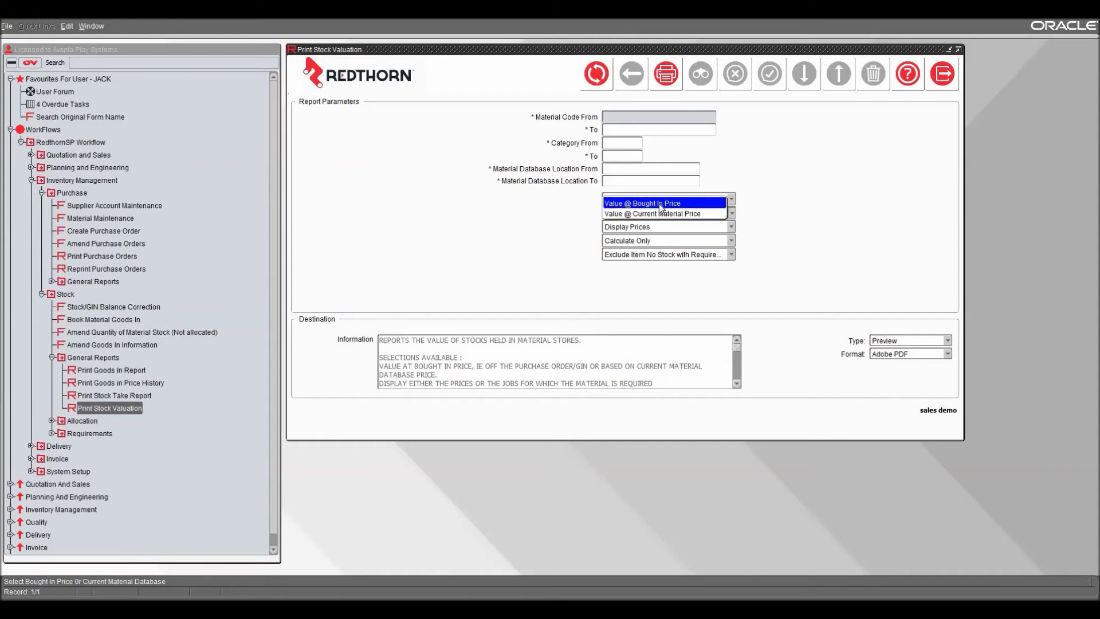
left_click(634, 215)
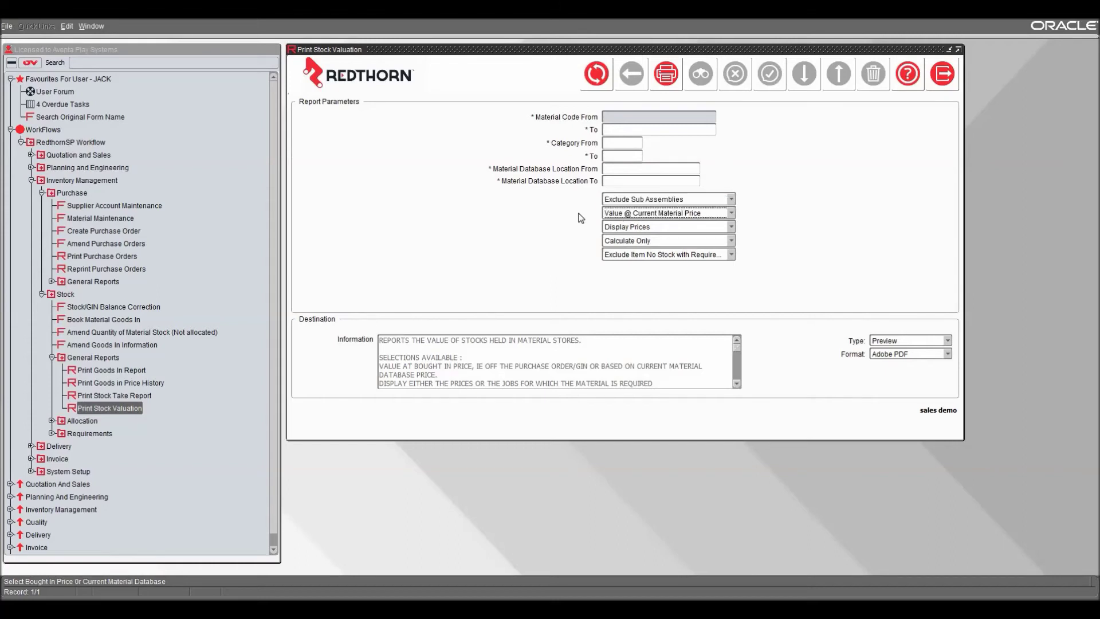
left_click(618, 227)
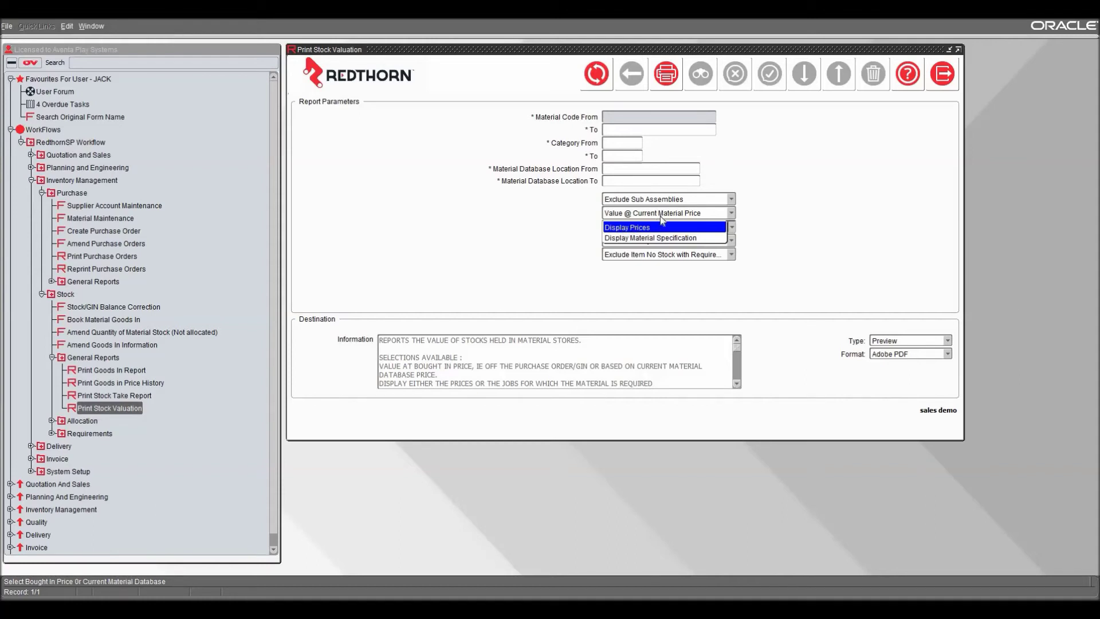
left_click(545, 235)
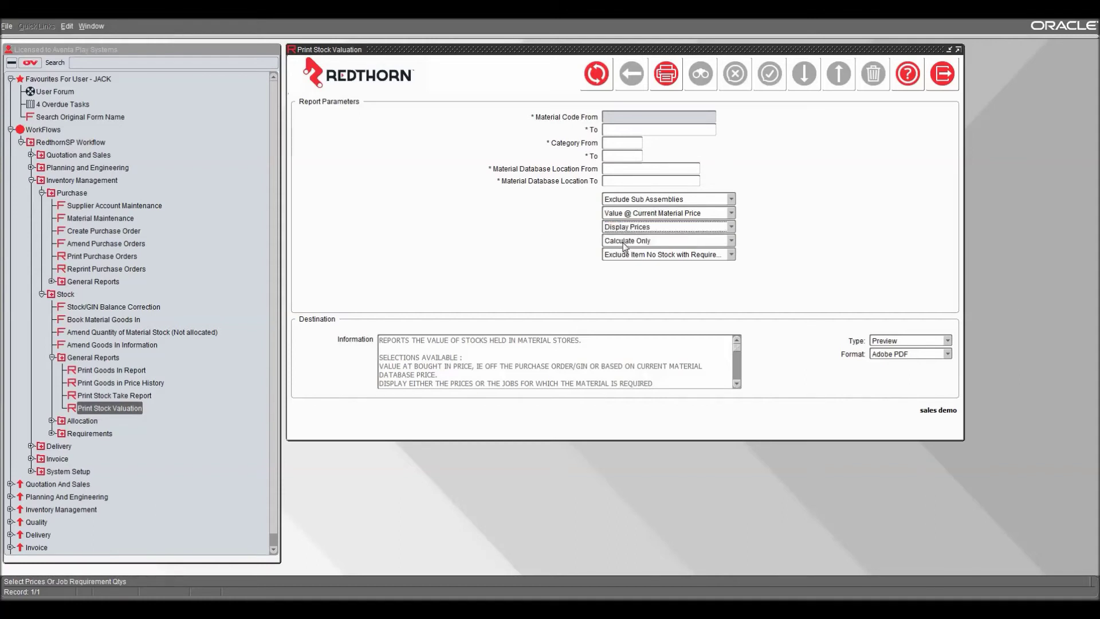
left_click(641, 255)
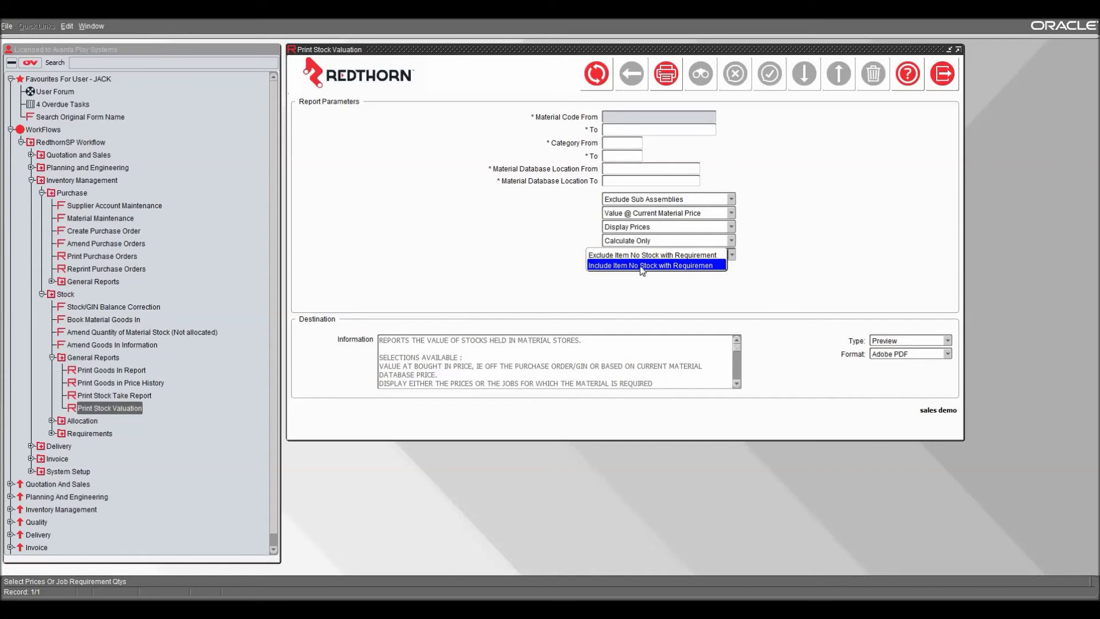
left_click(535, 253)
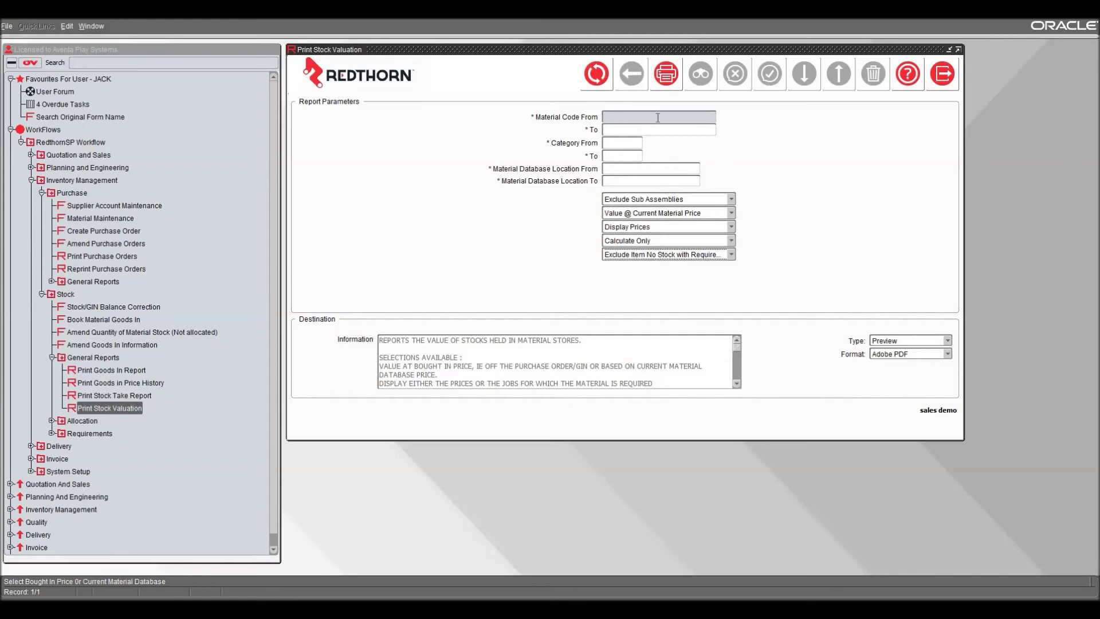
left_click(667, 88)
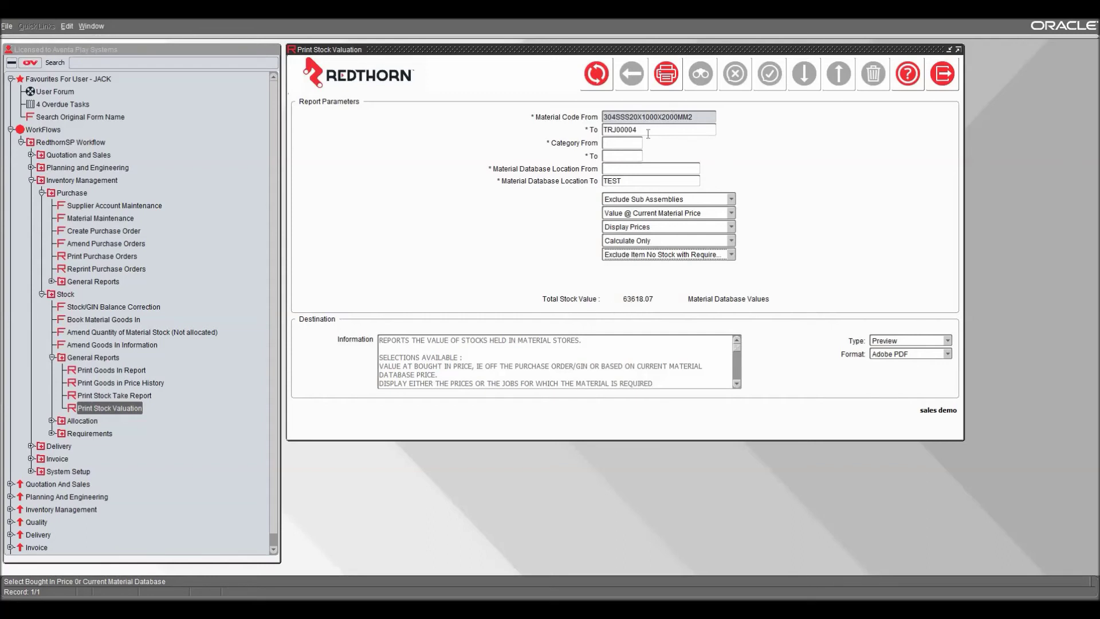
Step: Set the stock valuation to Print and Calculate with Display Prices, and run the report
left_click(662, 229)
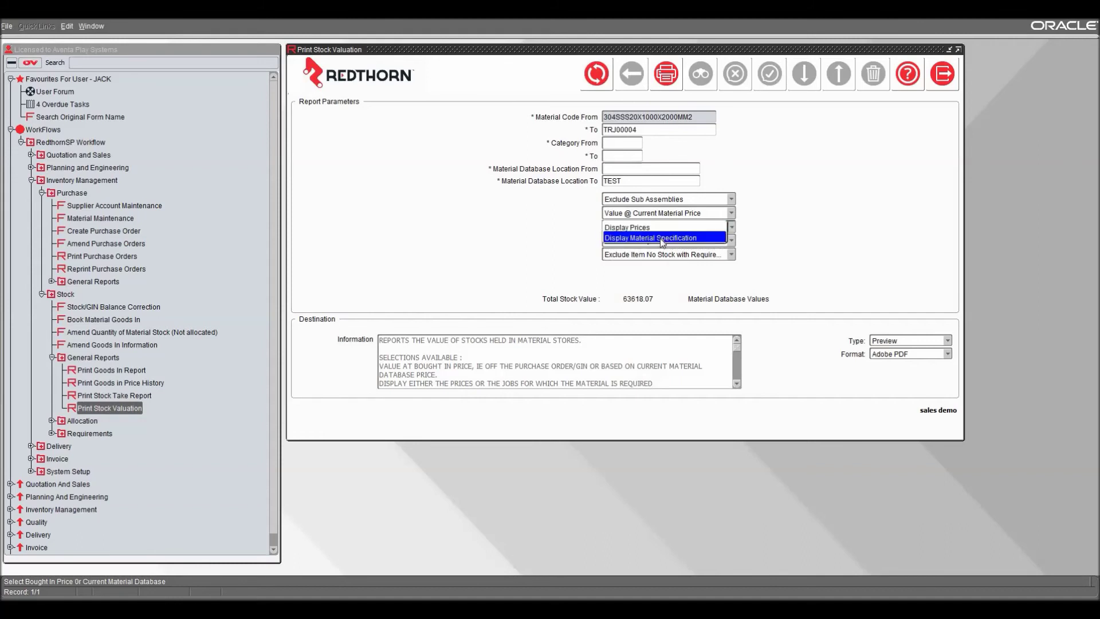
left_click(615, 247)
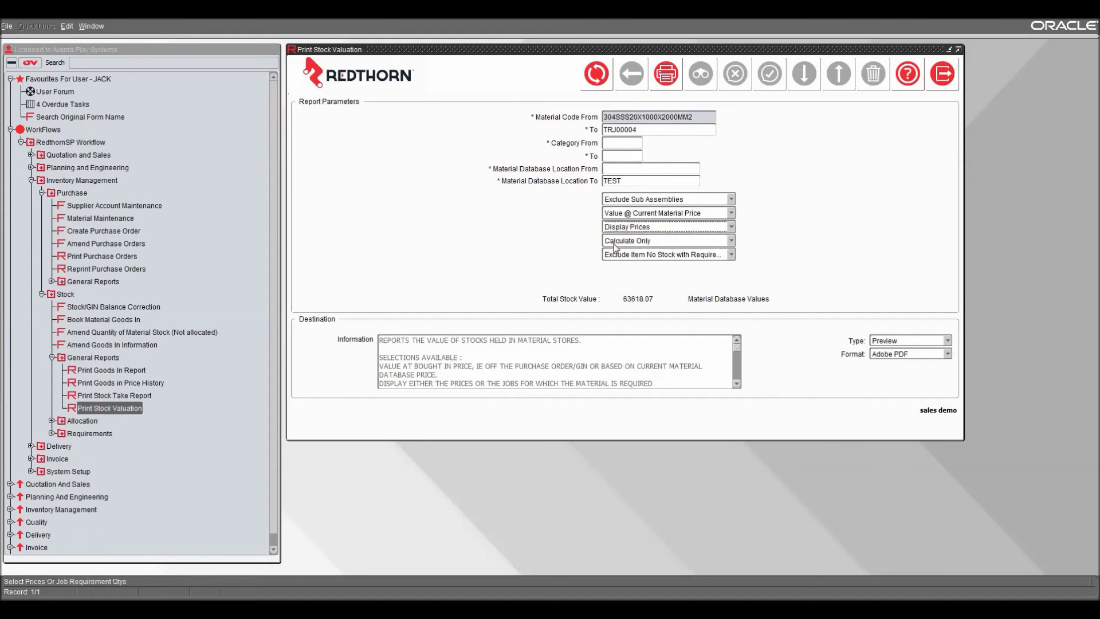
left_click(615, 246)
left_click(619, 228)
left_click(666, 77)
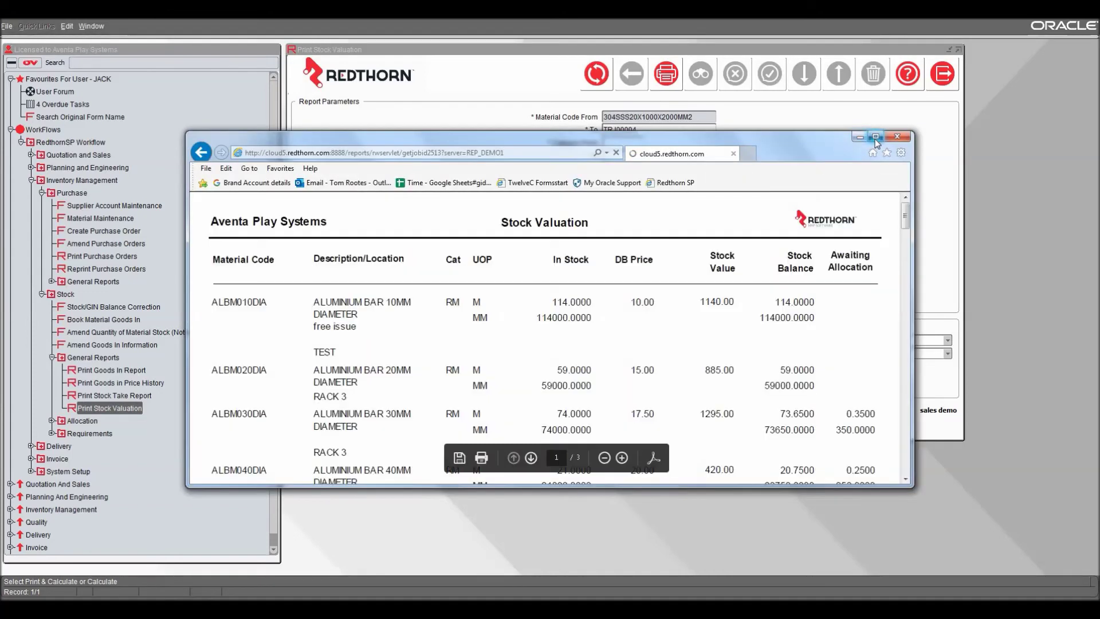
Step: Examine the maximized stock valuation report through to its totals, and close the preview and the report form
left_click(876, 136)
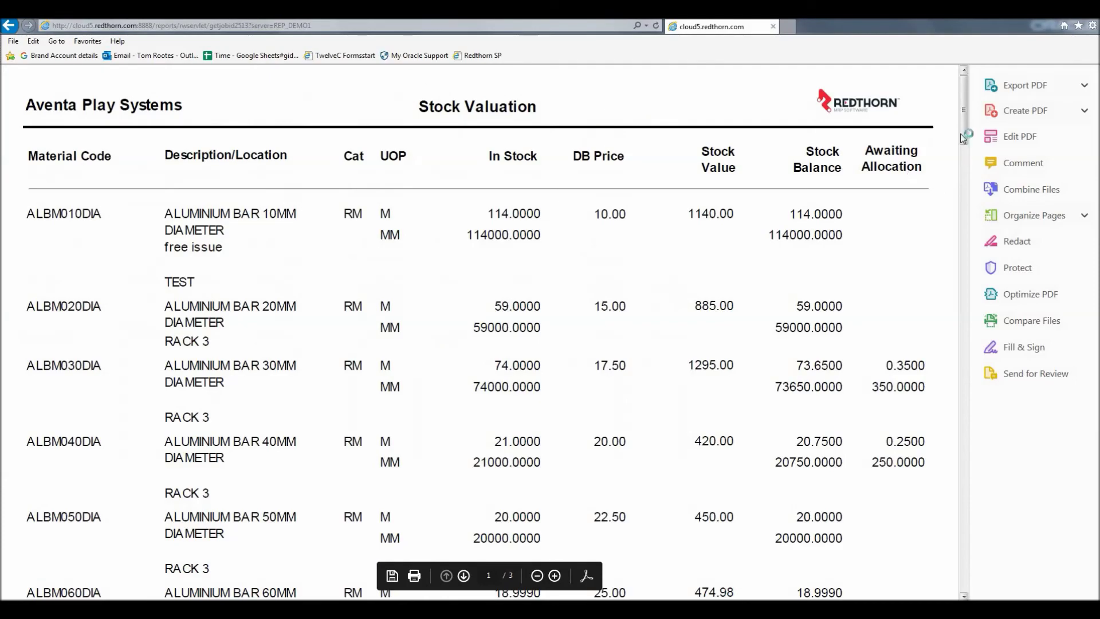
left_click(963, 136)
scroll(964, 137, "down", 8)
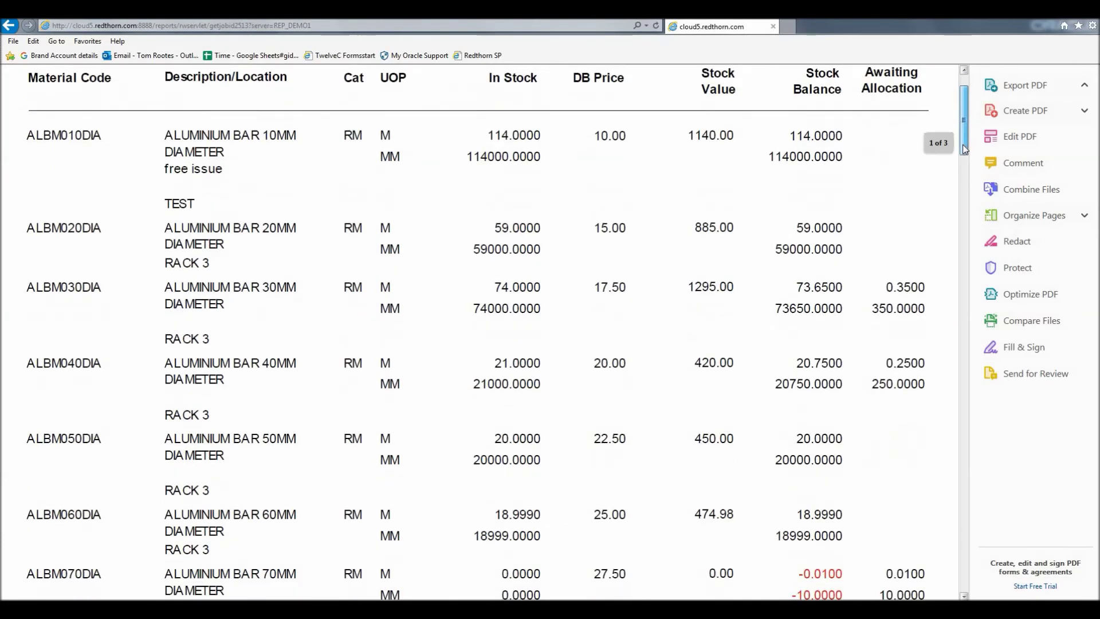
scroll(976, 235, "down", 20)
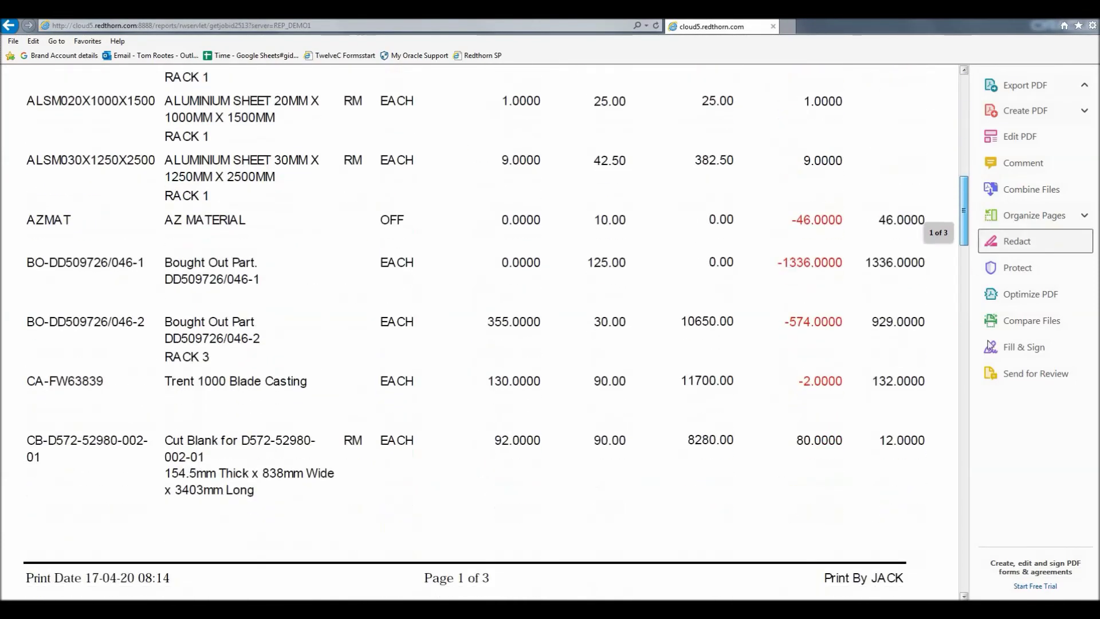
scroll(1005, 511, "up", 7)
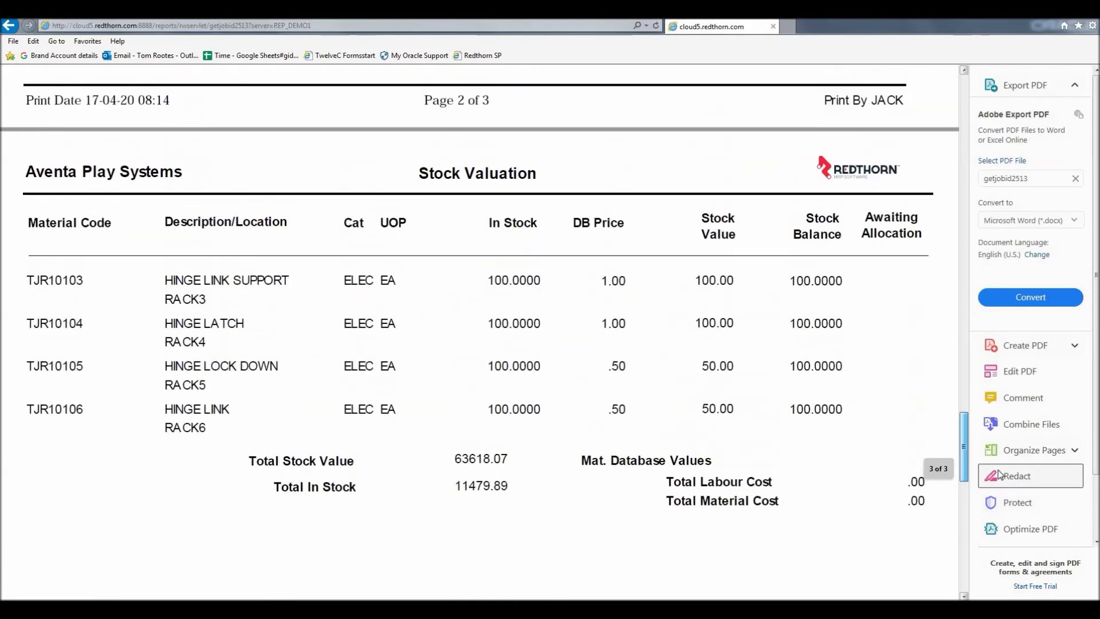
scroll(999, 465, "up", 20)
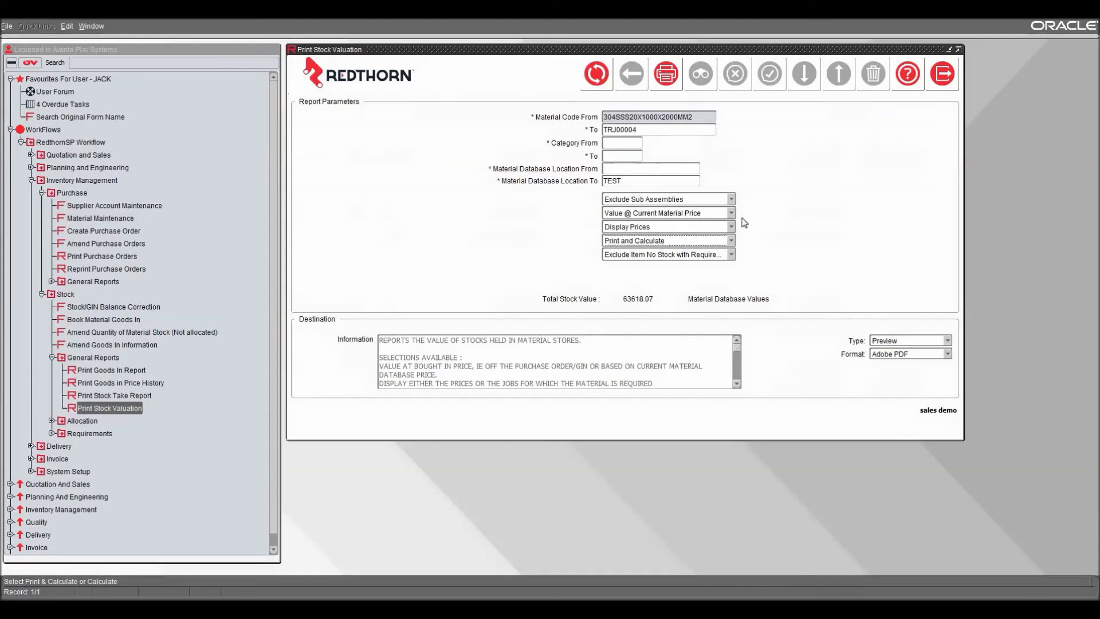
left_click(929, 80)
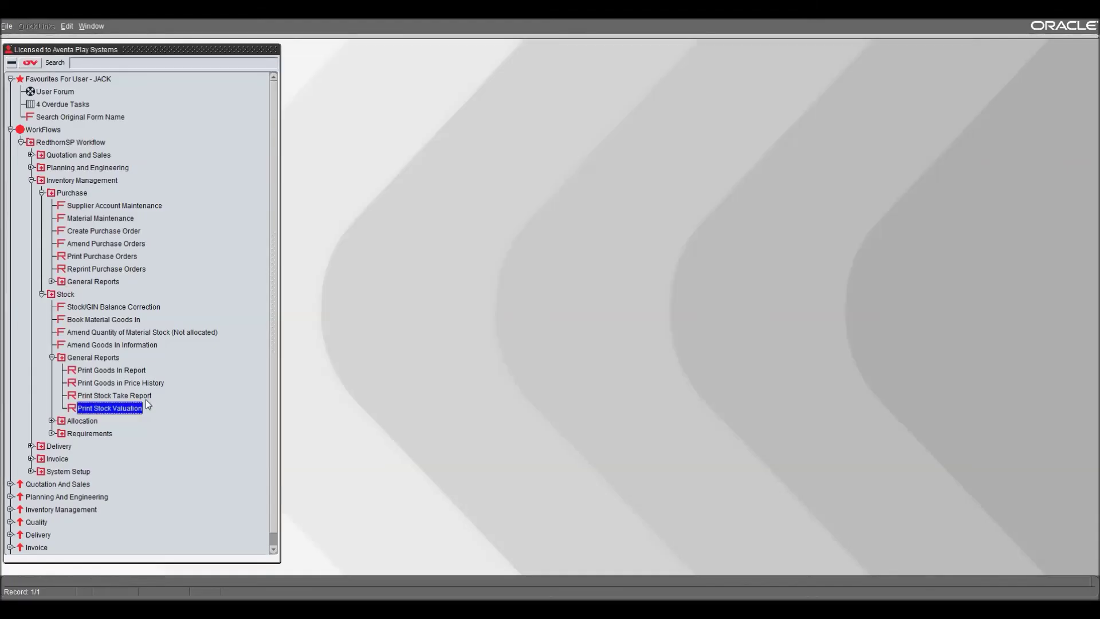